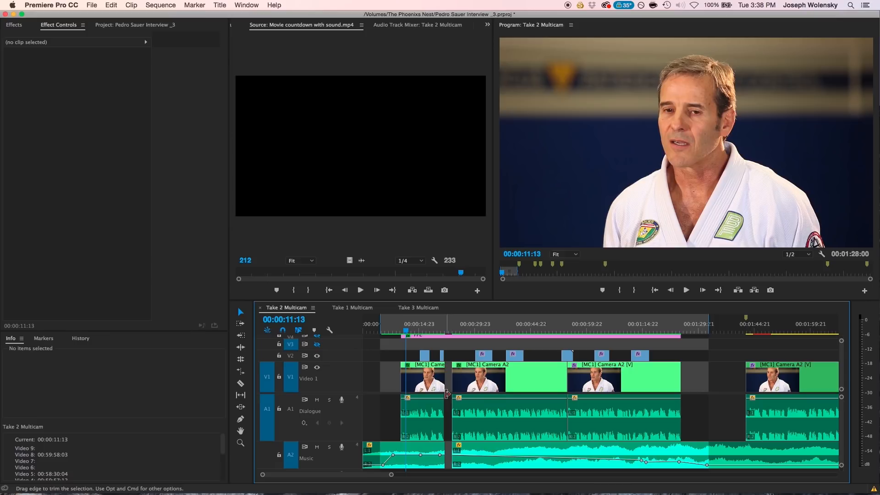
Open the Audio Track Mixer for the Take 2 Multicam sequence and play the start of the interview to hear the mix.
{"action": "left_click", "coordinate": [246, 4]}
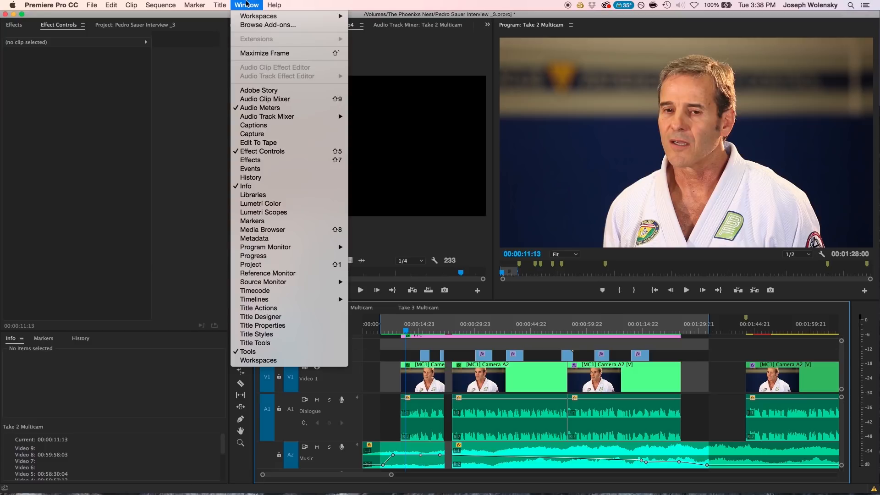
{"action": "mouse_move", "coordinate": [258, 117]}
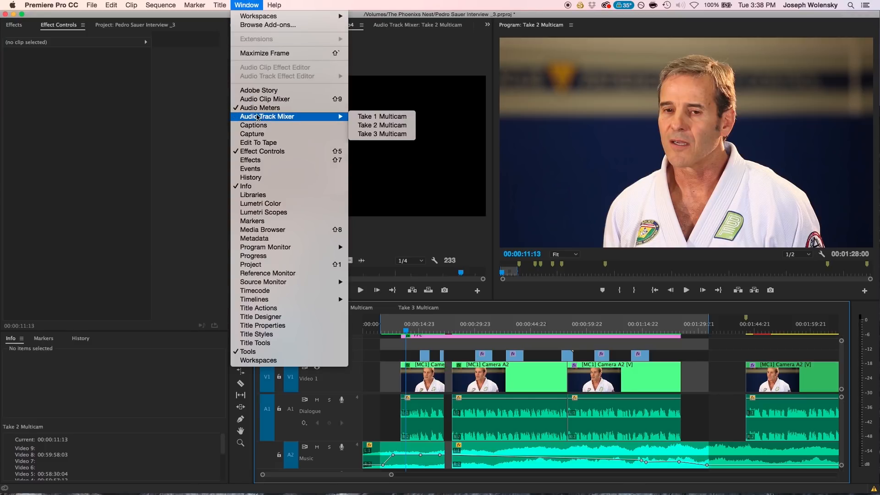
{"action": "left_click", "coordinate": [375, 126]}
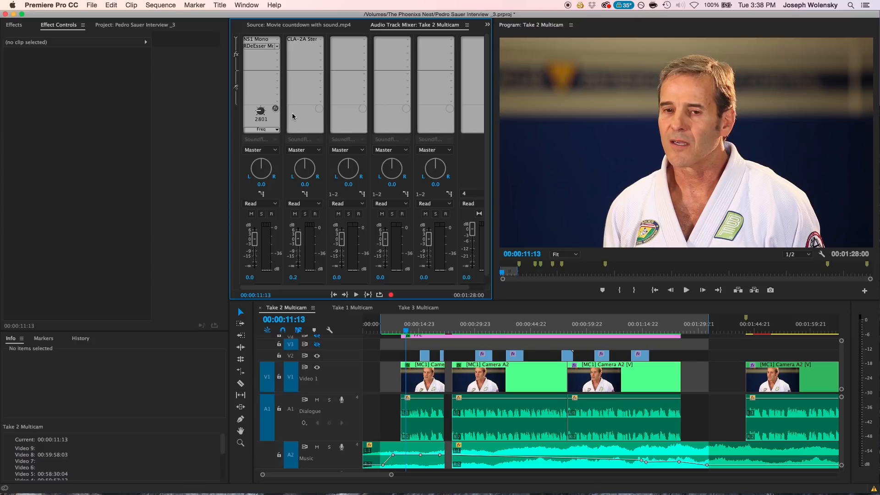
{"action": "key", "text": "space"}
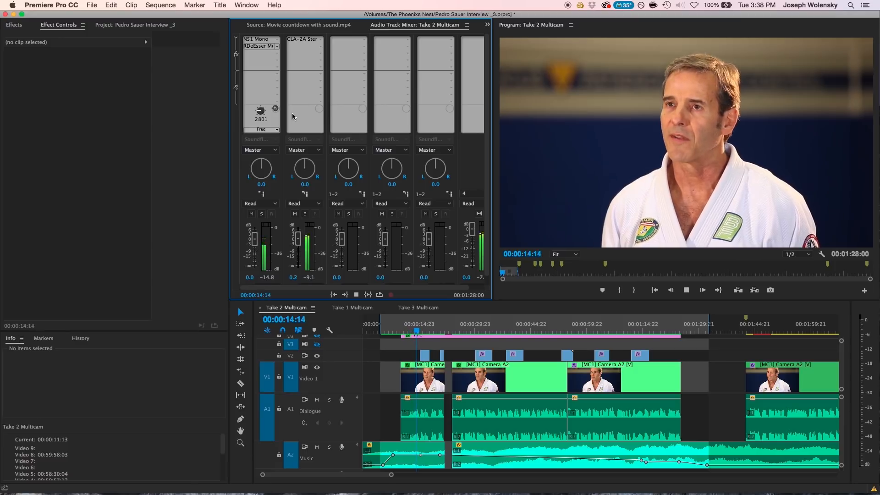
{"action": "key", "text": "space"}
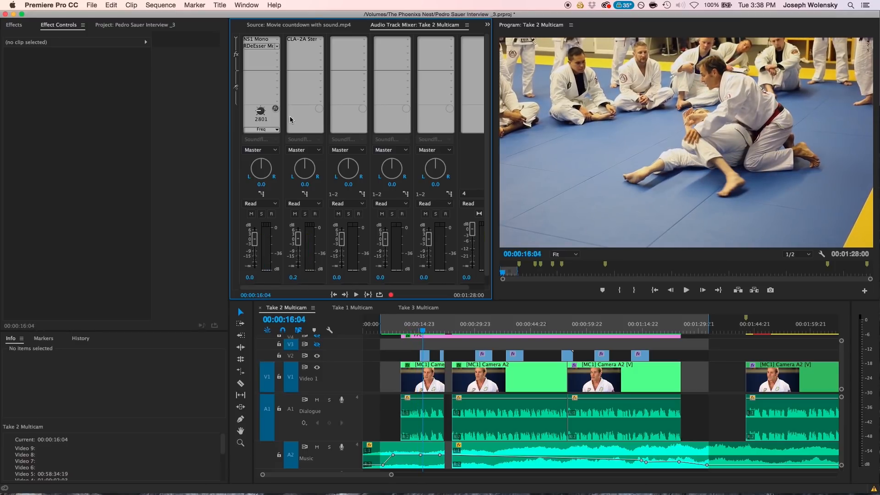
Play from the start of the first interview clip and lower the Music track's level to -9.8 dB in the mixer.
{"action": "left_click", "coordinate": [402, 326]}
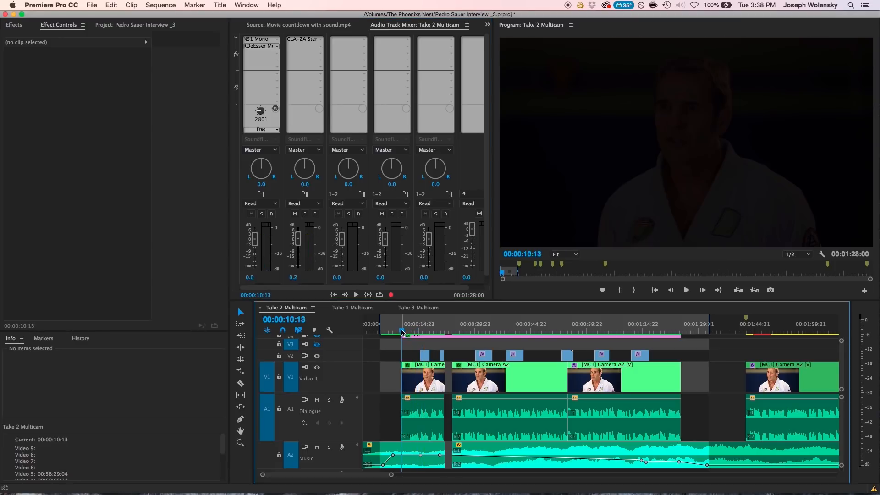
{"action": "scroll", "coordinate": [322, 183], "scroll_direction": "down", "scroll_amount": 1}
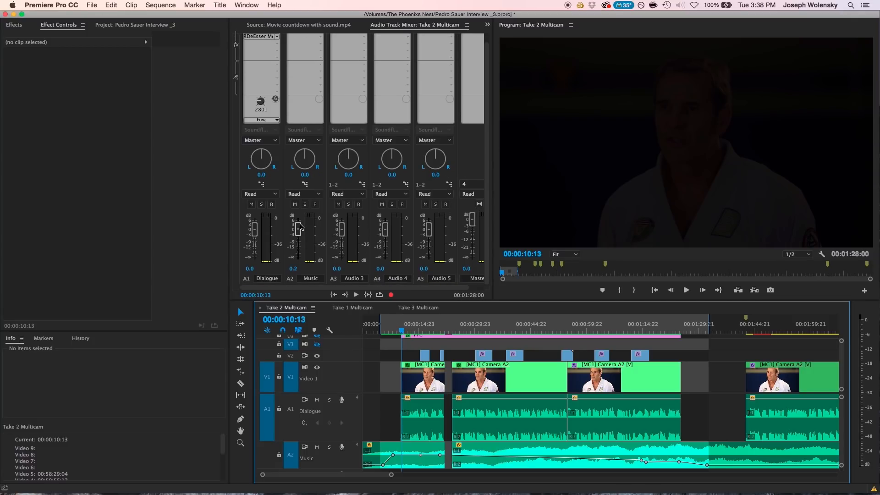
{"action": "key", "text": "space"}
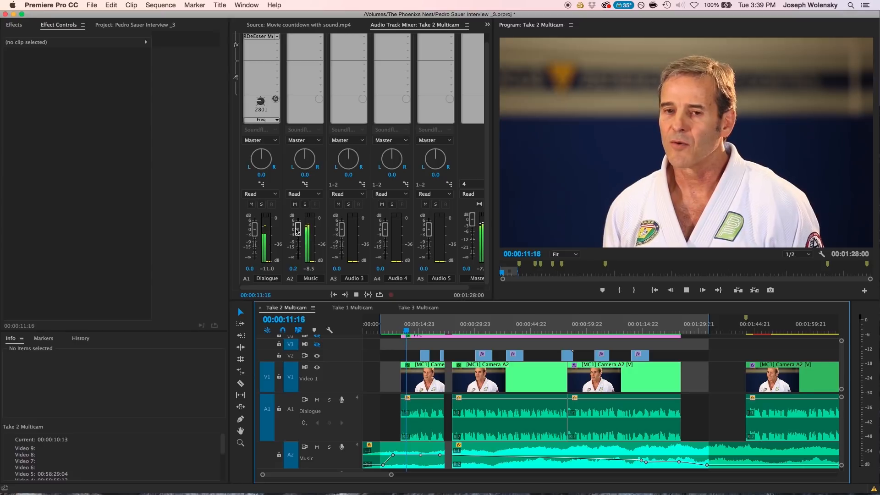
{"action": "left_click_drag", "start_coordinate": [295, 230], "coordinate": [293, 245]}
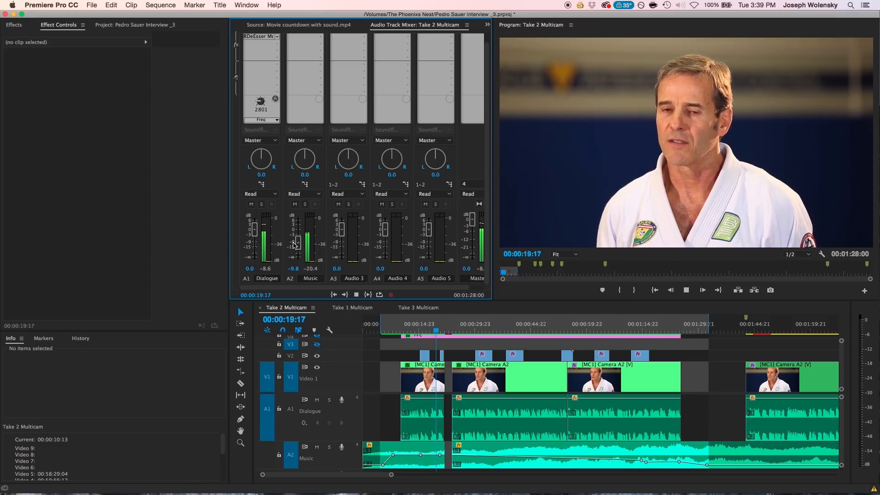
{"action": "key", "text": "space"}
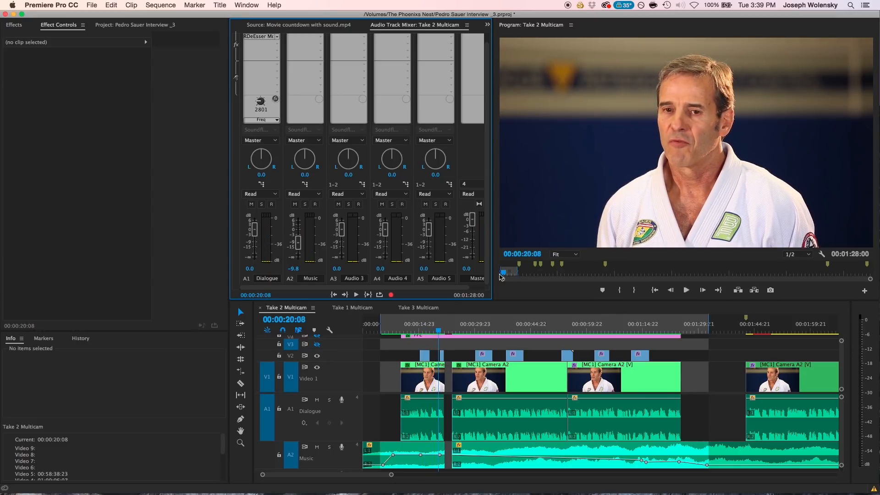
Replay the interview's opening and raise the Dialogue track's level to 1.8 dB.
{"action": "right_click", "coordinate": [383, 317]}
{"action": "left_click", "coordinate": [372, 358]}
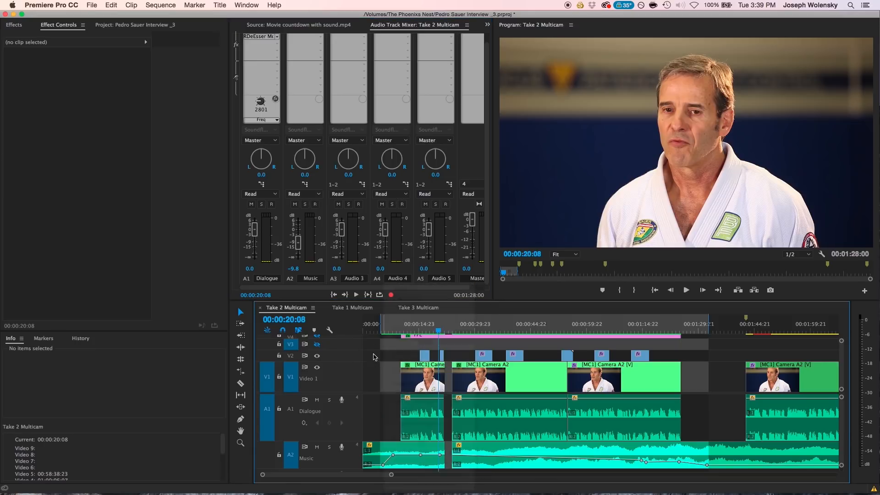
{"action": "left_click", "coordinate": [405, 328]}
{"action": "key", "text": "space"}
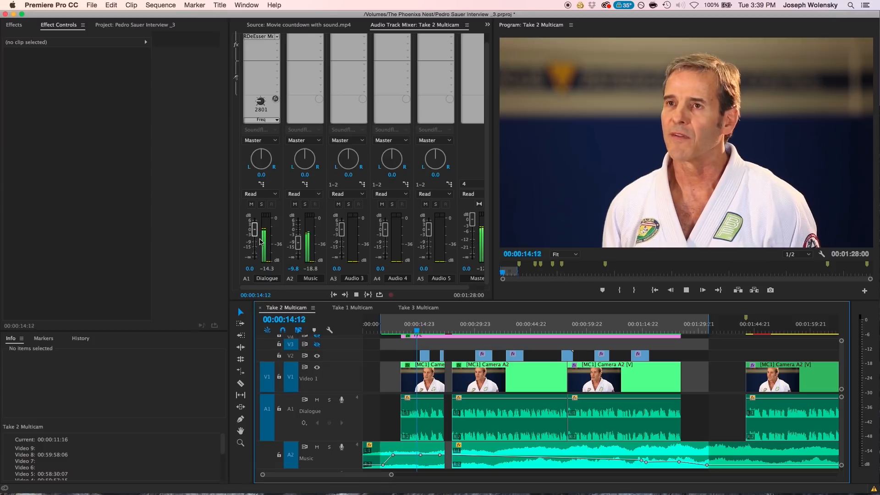
{"action": "key", "text": "space"}
{"action": "left_click_drag", "start_coordinate": [255, 234], "coordinate": [256, 232]}
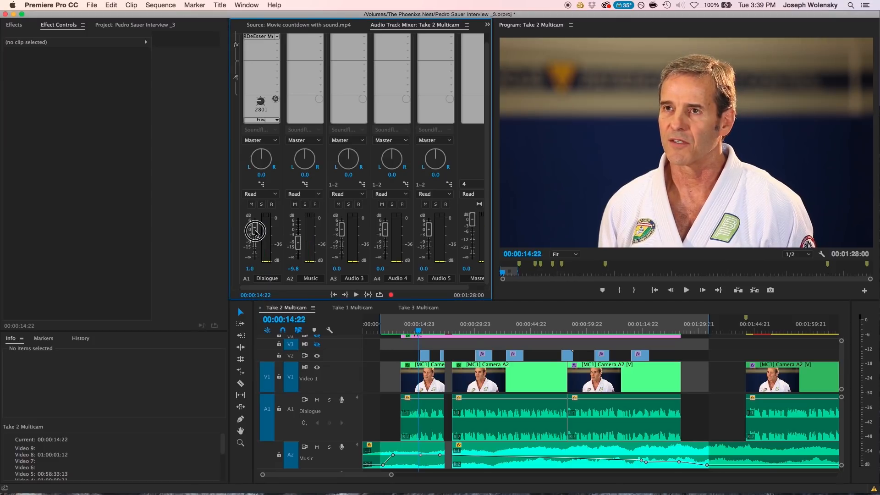
{"action": "key", "text": "space"}
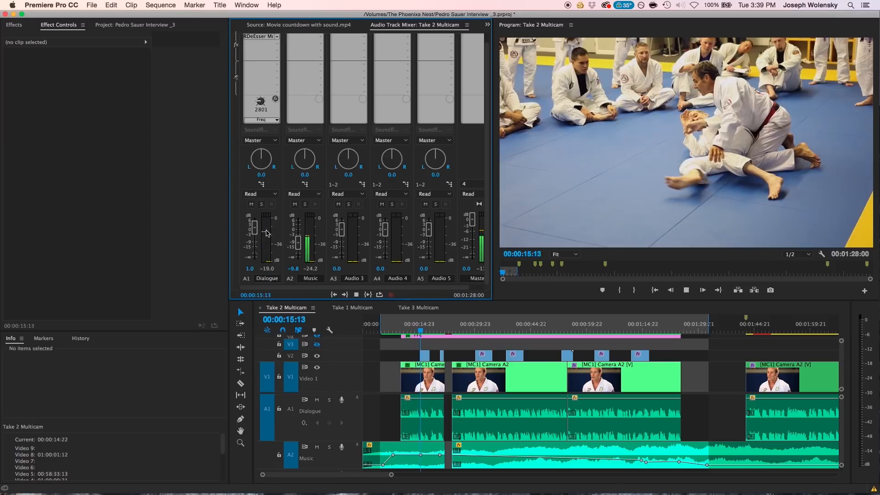
{"action": "left_click_drag", "start_coordinate": [255, 229], "coordinate": [256, 227]}
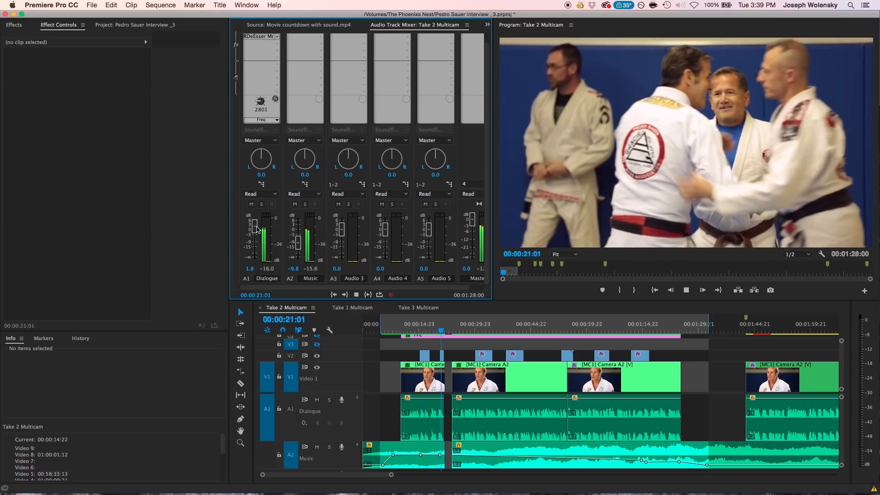
{"action": "key", "text": "space"}
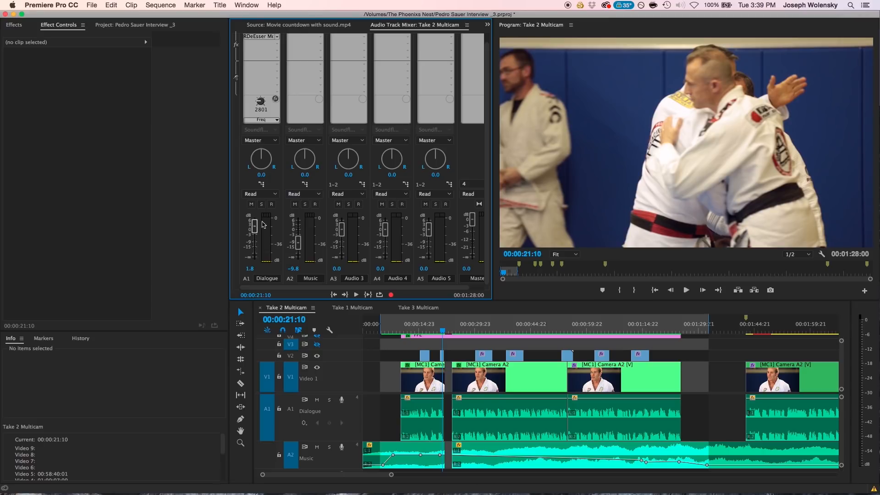
Add a Parametric Equalizer to the Music track's second effect slot and open its editor, placed clear of the timeline ruler.
{"action": "scroll", "coordinate": [302, 127], "scroll_direction": "up", "scroll_amount": 1}
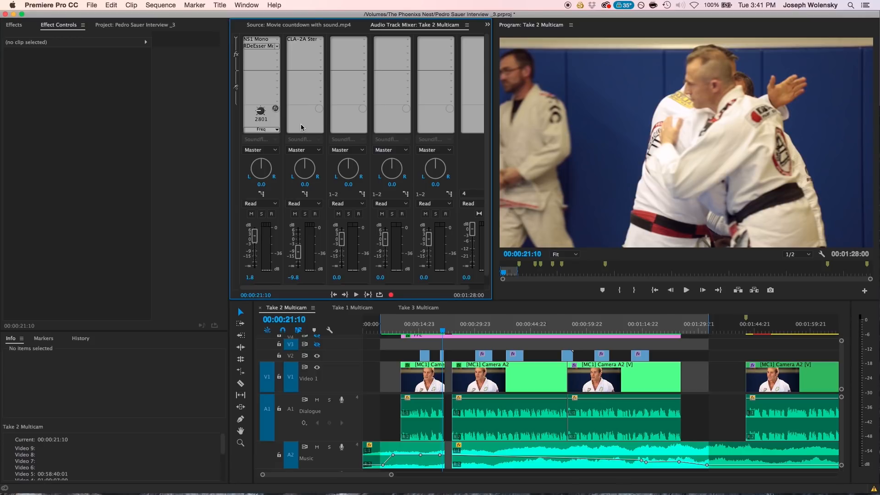
{"action": "left_click", "coordinate": [320, 47]}
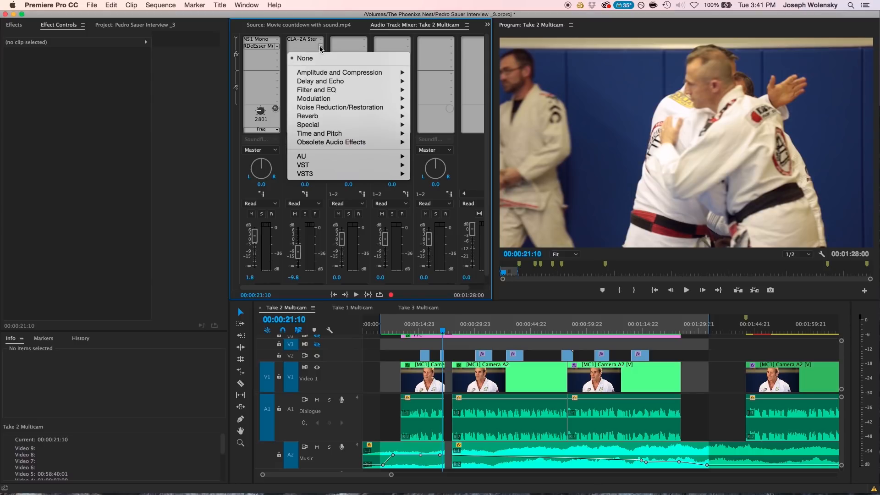
{"action": "mouse_move", "coordinate": [338, 89]}
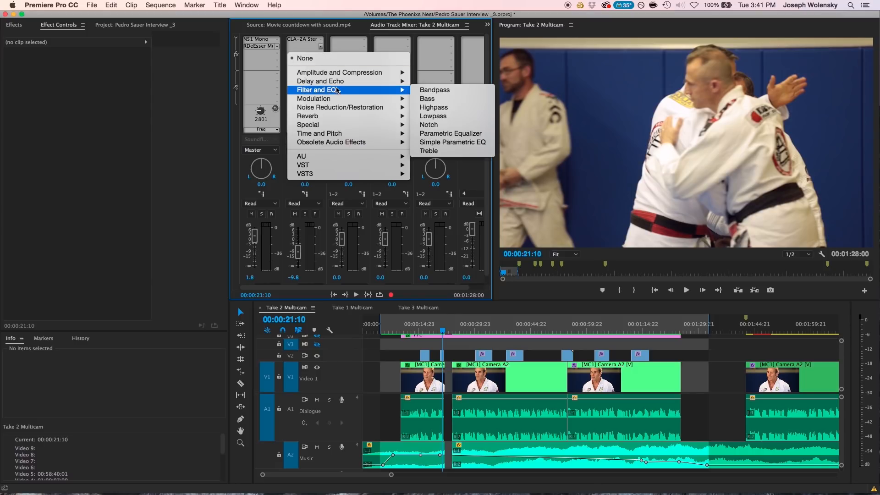
{"action": "left_click", "coordinate": [429, 134]}
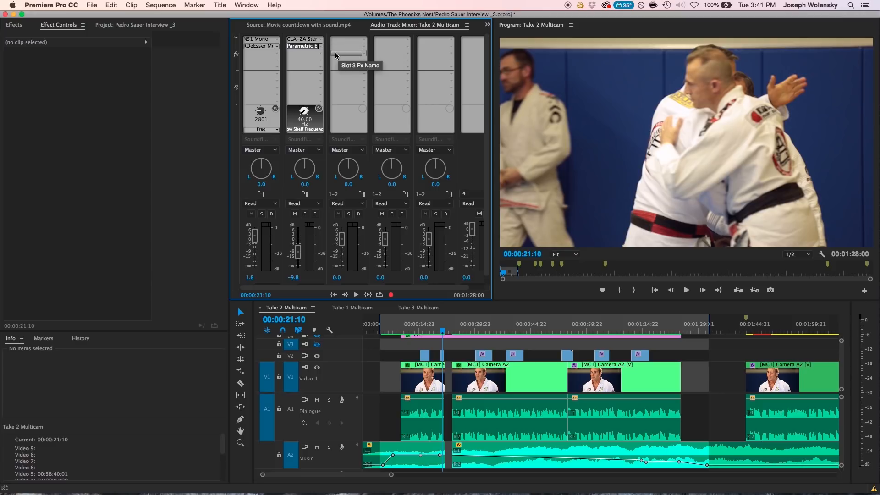
{"action": "right_click", "coordinate": [306, 50]}
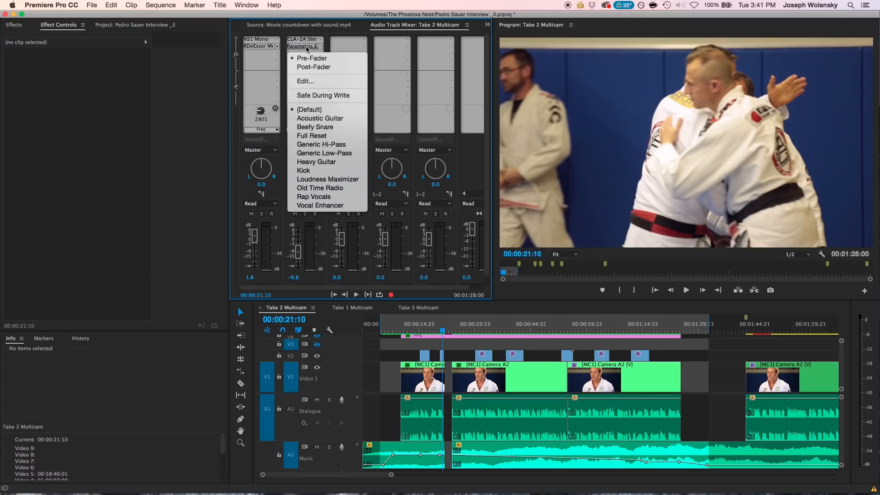
{"action": "left_click", "coordinate": [305, 78]}
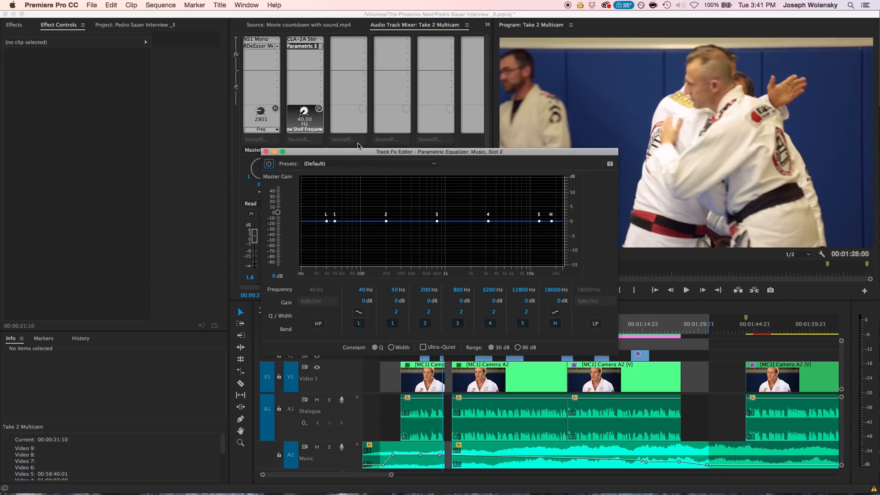
{"action": "left_click_drag", "start_coordinate": [362, 155], "coordinate": [359, 124]}
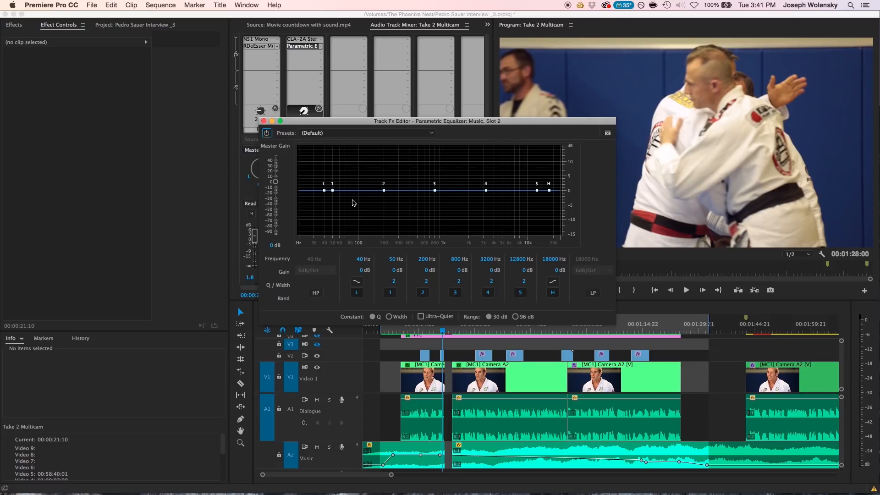
Enable the equalizer's high-pass filter and set its frequency to 100 Hz.
{"action": "left_click", "coordinate": [315, 296]}
{"action": "left_click", "coordinate": [304, 260]}
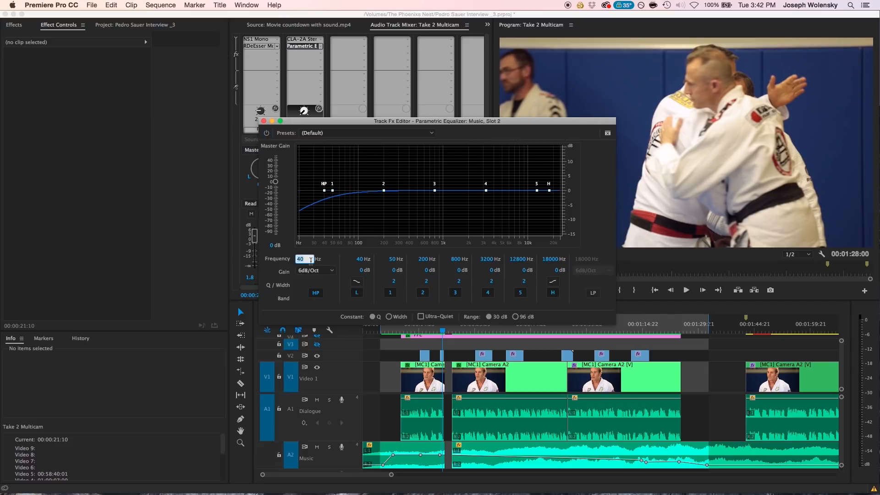
{"action": "type", "text": "100"}
{"action": "key", "text": "Return"}
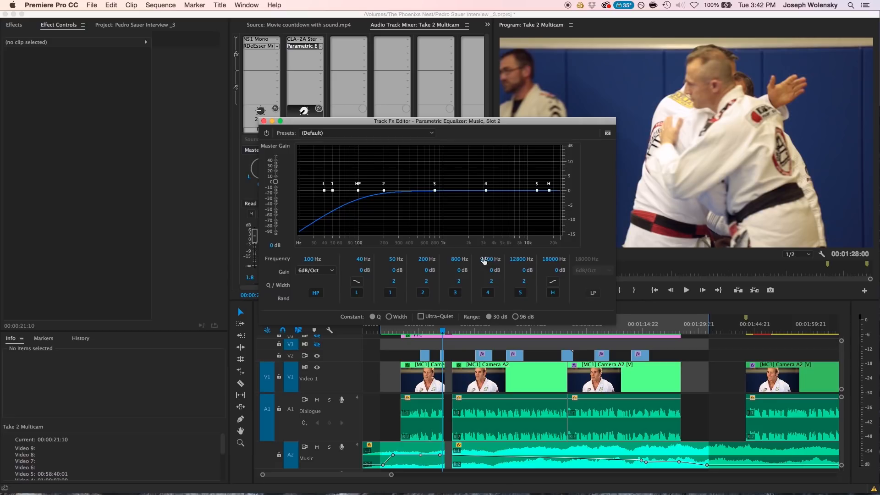
Set the 3200 Hz band's gain to -4.5 dB with a Q of 1.4, and listen to the mix from about 00:00:11:04.
{"action": "left_click_drag", "start_coordinate": [488, 274], "coordinate": [475, 278]}
{"action": "left_click", "coordinate": [491, 284]}
{"action": "type", "text": "3"}
{"action": "key", "text": "Return"}
{"action": "left_click", "coordinate": [491, 282]}
{"action": "left_click_drag", "start_coordinate": [492, 282], "coordinate": [482, 283]}
{"action": "left_click", "coordinate": [405, 331]}
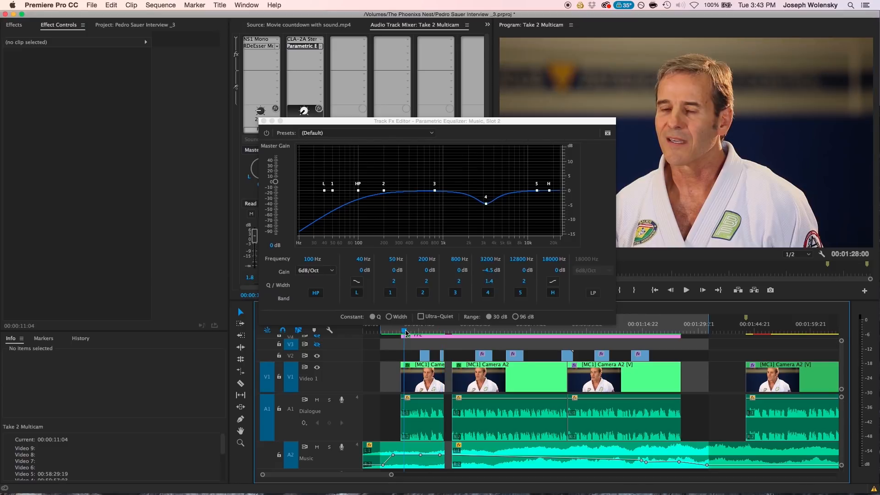
{"action": "key", "text": "space"}
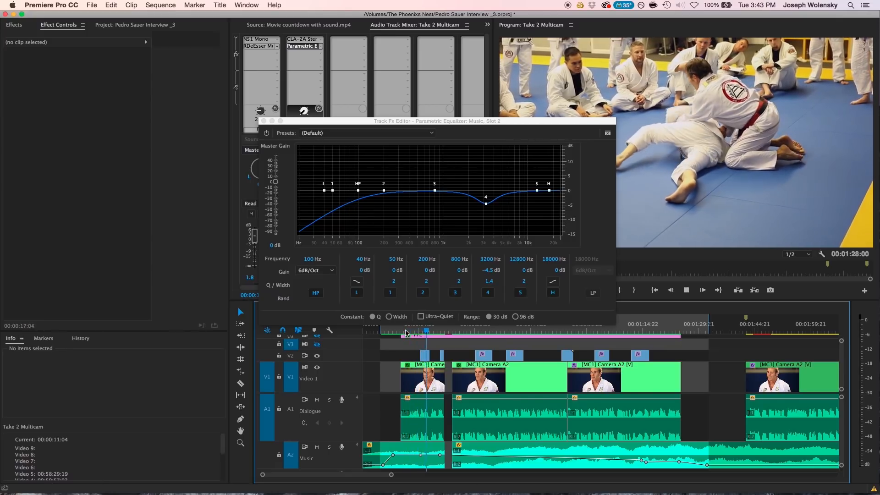
{"action": "key", "text": "space"}
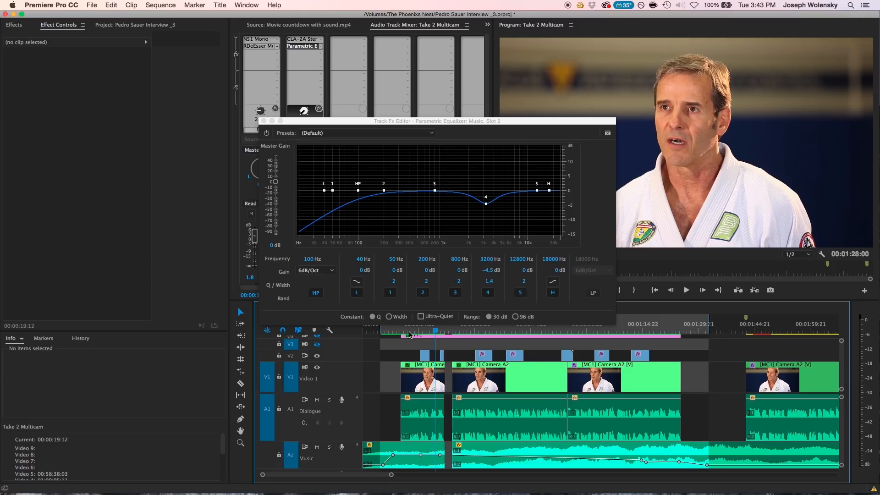
Set the 200 Hz band's gain to -3 dB with a Q of 0.8 and listen to the result.
{"action": "left_click", "coordinate": [427, 271]}
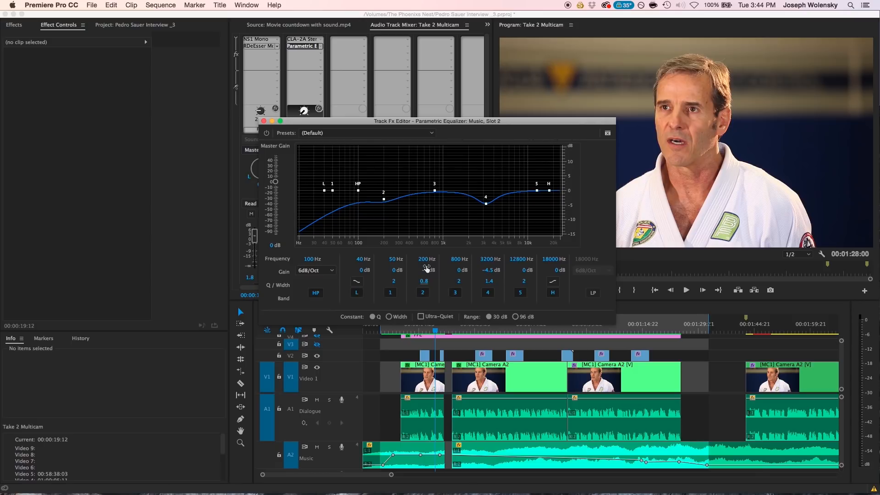
{"action": "key", "text": "space"}
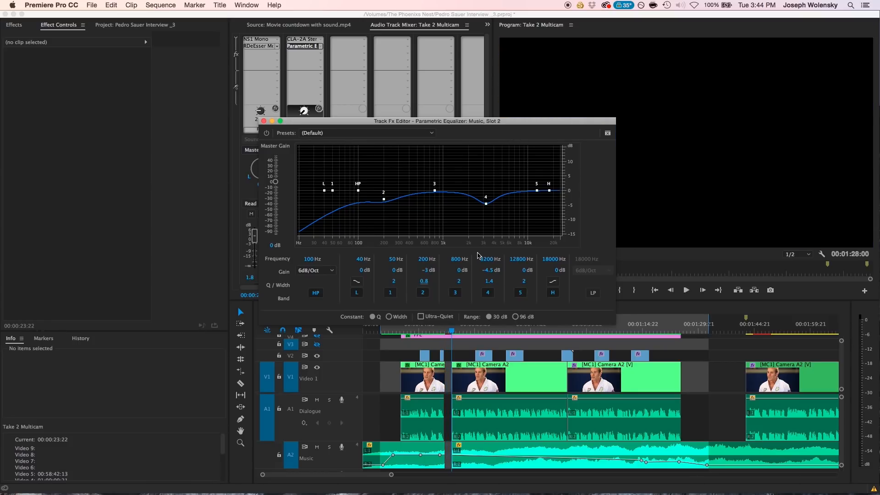
Set equalizer band 5 to 10000 Hz with a gain of -2.6 dB, and play the sequence from about 00:00:12:13.
{"action": "left_click_drag", "start_coordinate": [485, 123], "coordinate": [476, 116]}
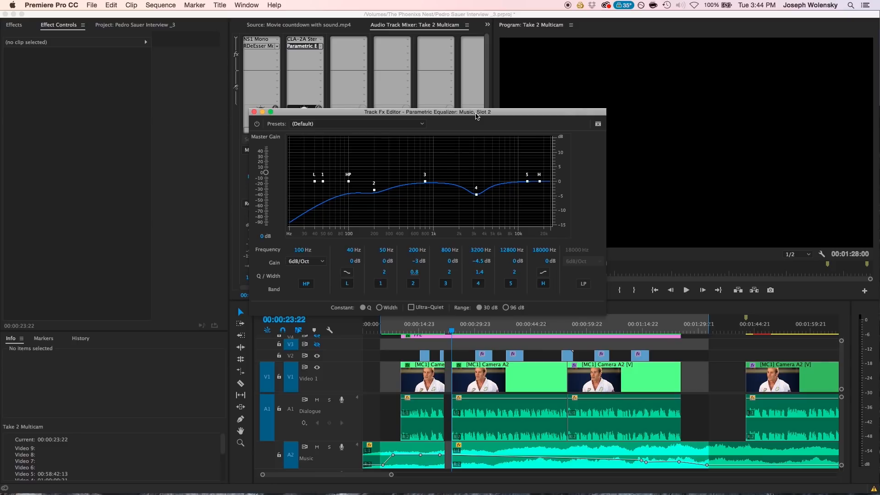
{"action": "left_click_drag", "start_coordinate": [510, 253], "coordinate": [509, 251]}
{"action": "left_click", "coordinate": [508, 252]}
{"action": "type", "text": "10000"}
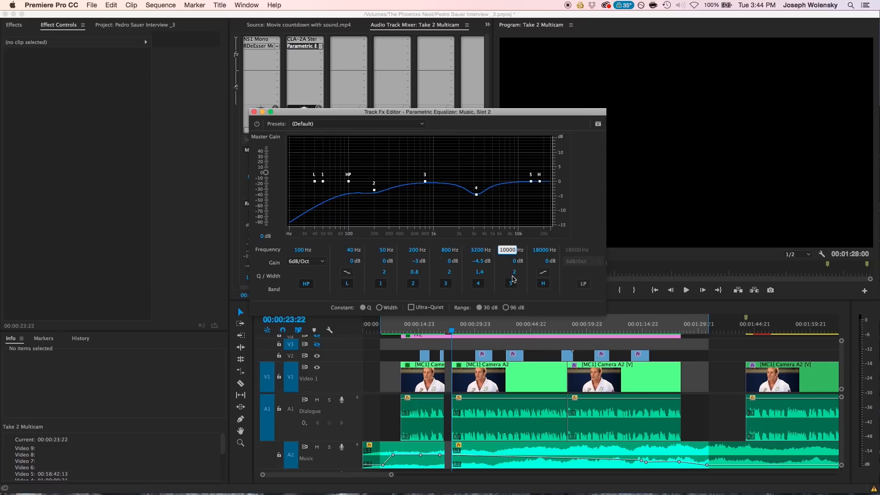
{"action": "key", "text": "Return"}
{"action": "left_click_drag", "start_coordinate": [512, 261], "coordinate": [502, 265]}
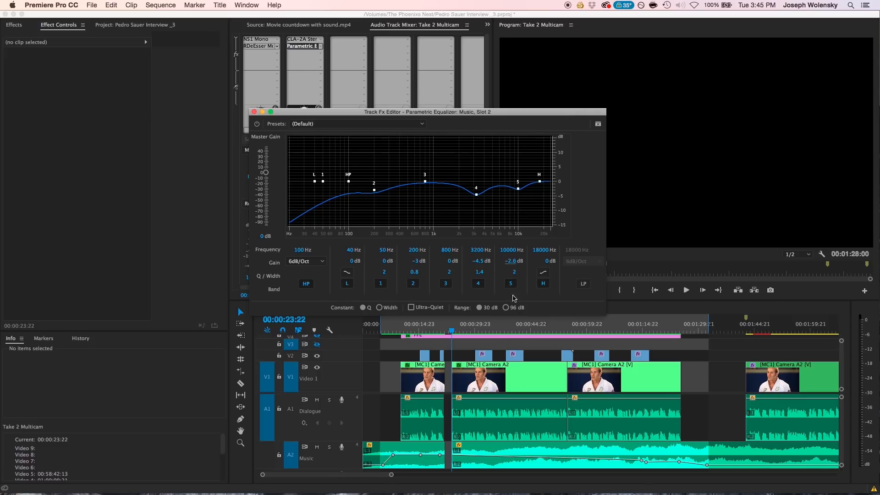
{"action": "left_click", "coordinate": [412, 329]}
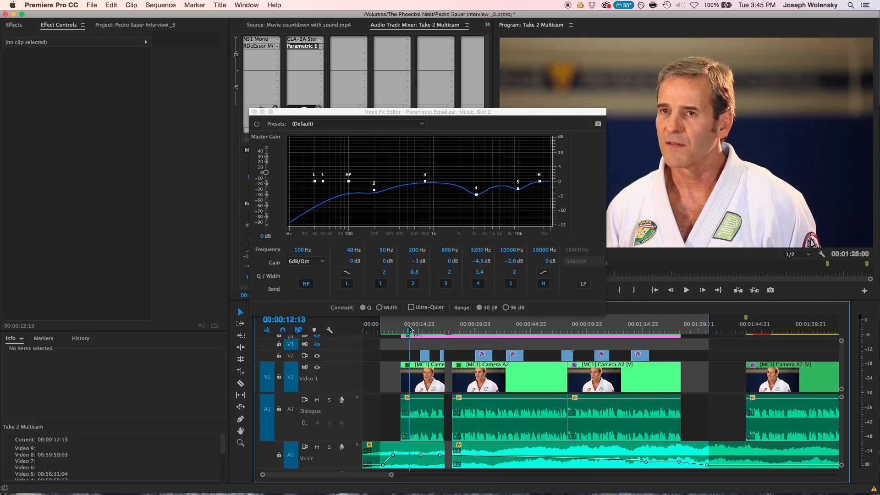
{"action": "key", "text": "space"}
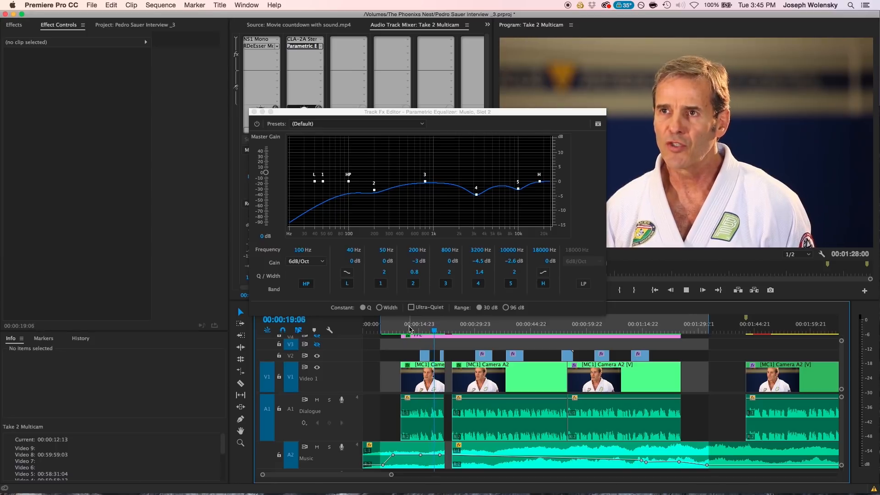
Set the 18000 Hz high-shelf band's gain to -3 dB, listen from about 00:00:11:19, and close the Music track's equalizer.
{"action": "key", "text": "space"}
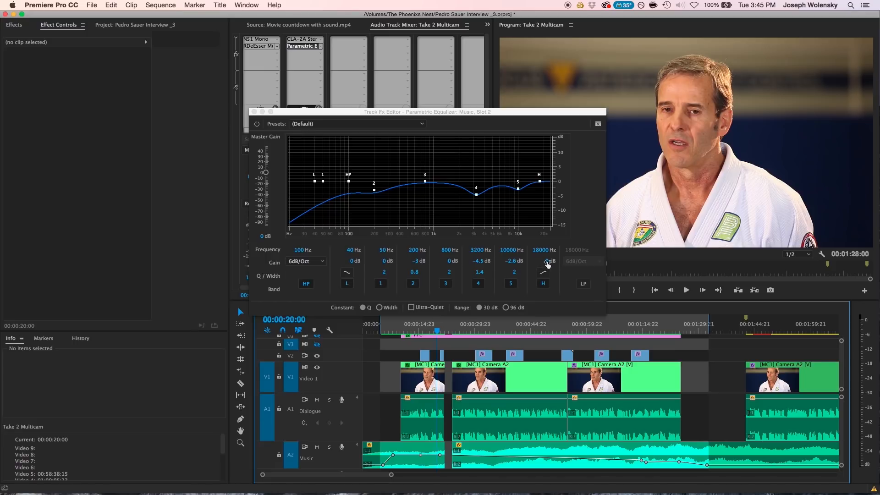
{"action": "left_click_drag", "start_coordinate": [546, 265], "coordinate": [533, 265]}
{"action": "left_click_drag", "start_coordinate": [418, 328], "coordinate": [407, 334]}
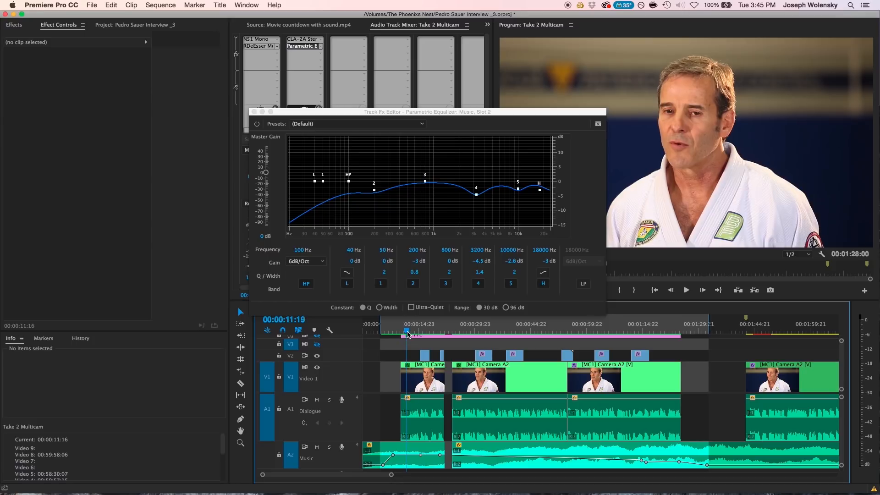
{"action": "key", "text": "space"}
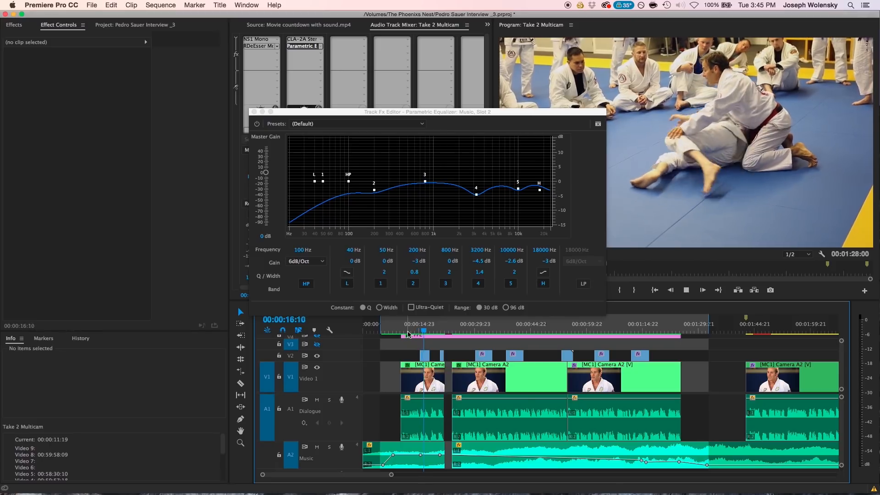
{"action": "key", "text": "space"}
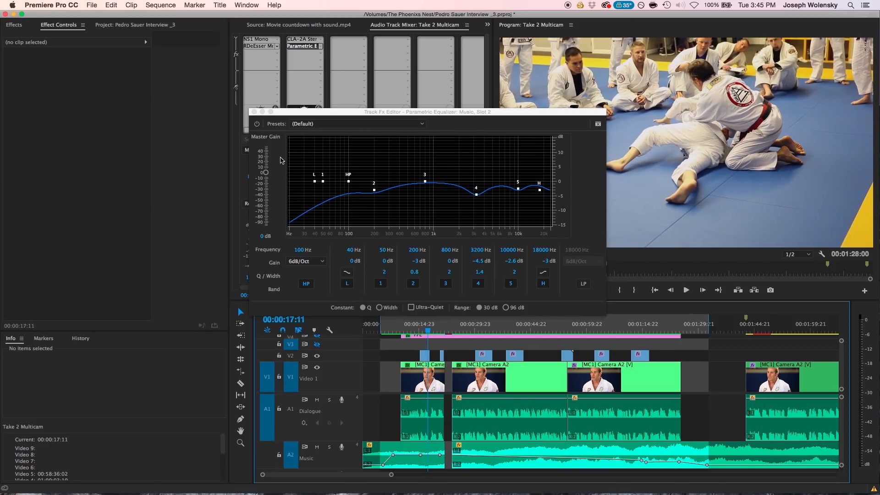
{"action": "left_click", "coordinate": [255, 111]}
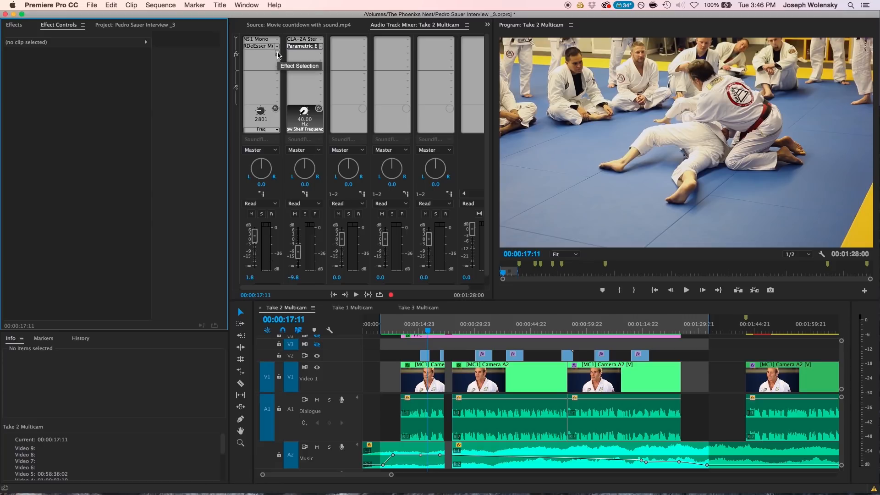
Add a Single-band Compressor to the third effect slot of the Dialogue track and open its settings.
{"action": "left_click", "coordinate": [277, 54]}
{"action": "mouse_move", "coordinate": [287, 96]}
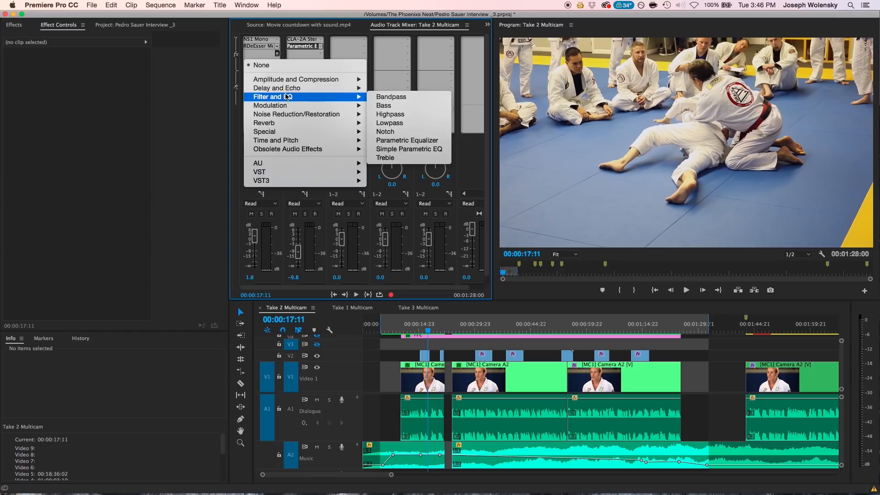
{"action": "mouse_move", "coordinate": [293, 80]}
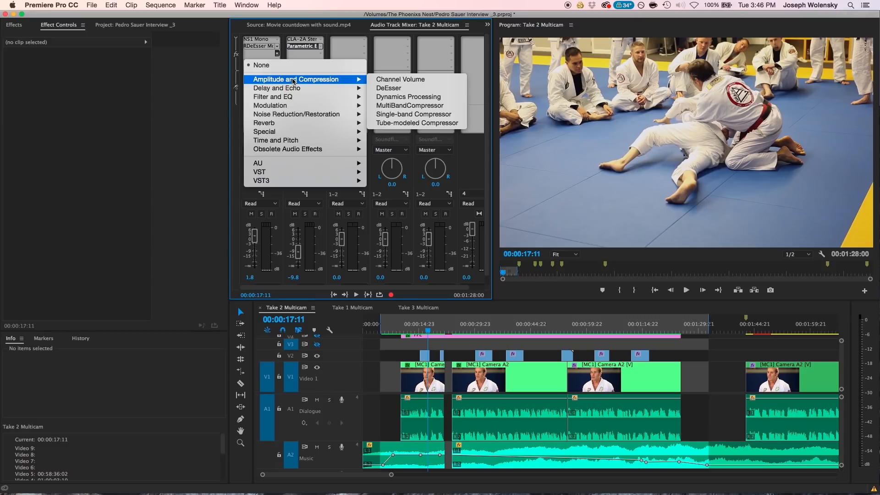
{"action": "left_click", "coordinate": [379, 114]}
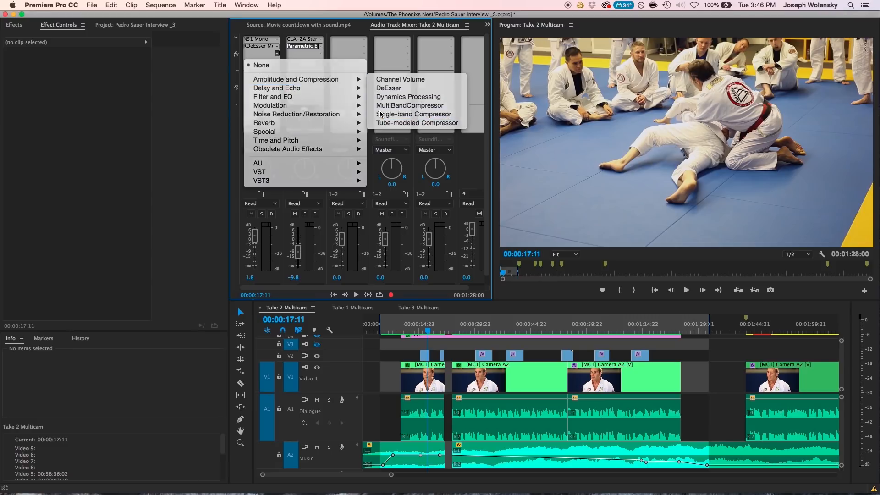
{"action": "left_click", "coordinate": [273, 54]}
{"action": "left_click", "coordinate": [289, 89]}
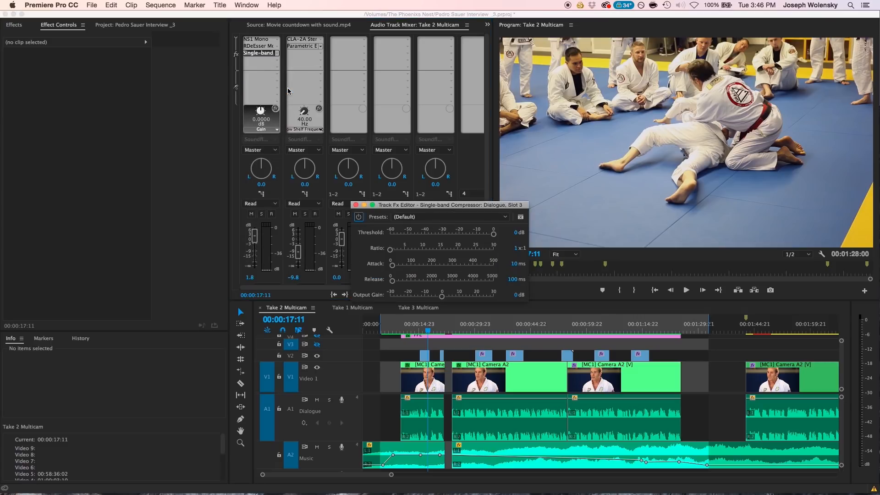
{"action": "left_click_drag", "start_coordinate": [383, 207], "coordinate": [375, 168]}
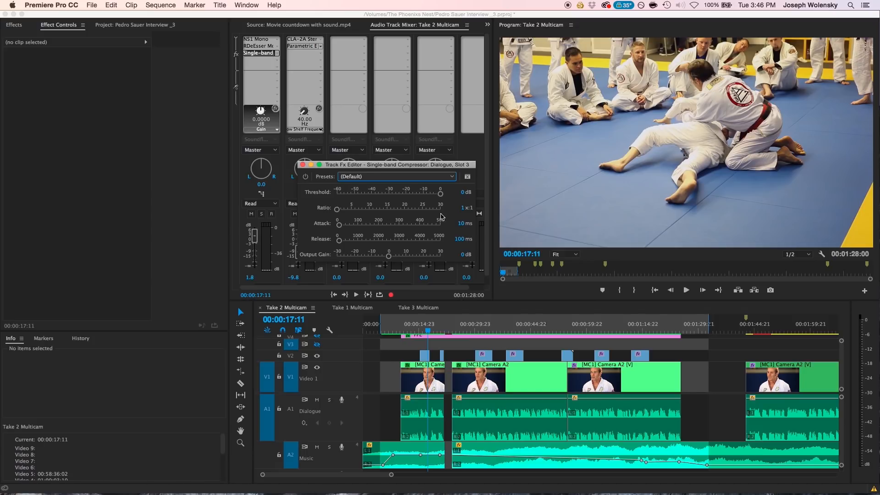
Set the compressor's ratio to 3:1 and its threshold to about -21.9 dB, and listen from about 00:00:11:16.
{"action": "left_click", "coordinate": [464, 210]}
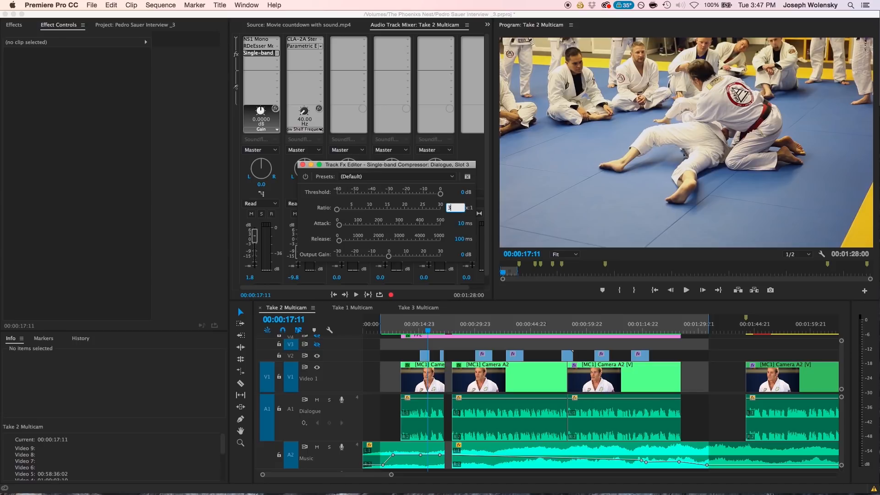
{"action": "key", "text": "Return"}
{"action": "left_click_drag", "start_coordinate": [440, 193], "coordinate": [403, 198]}
{"action": "left_click", "coordinate": [407, 327]}
{"action": "key", "text": "space"}
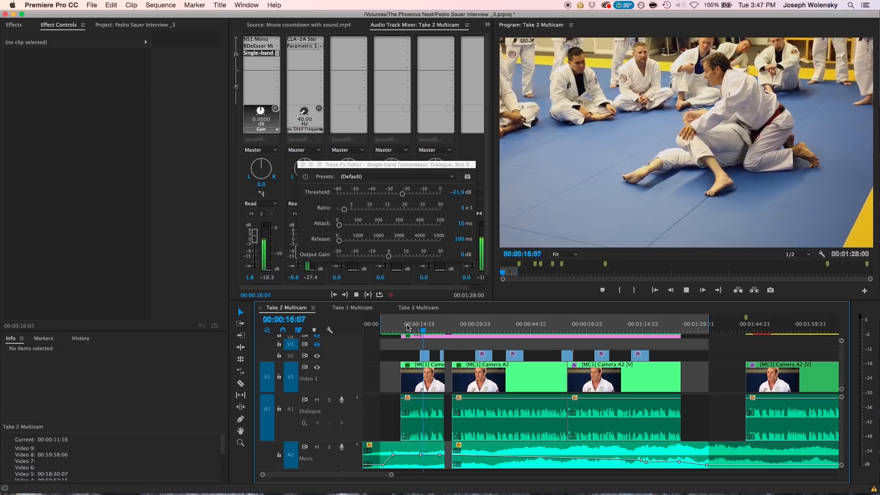
{"action": "key", "text": "space"}
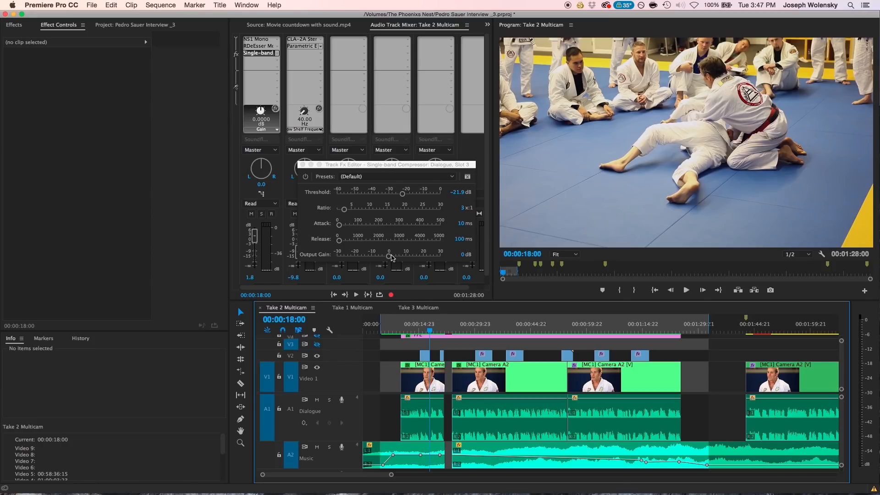
Raise the compressor's output gain to about 3.1 dB and listen to the mix from about 00:00:12:07.
{"action": "left_click_drag", "start_coordinate": [390, 260], "coordinate": [397, 260]}
{"action": "left_click", "coordinate": [413, 329]}
{"action": "left_click", "coordinate": [410, 329]}
{"action": "key", "text": "space"}
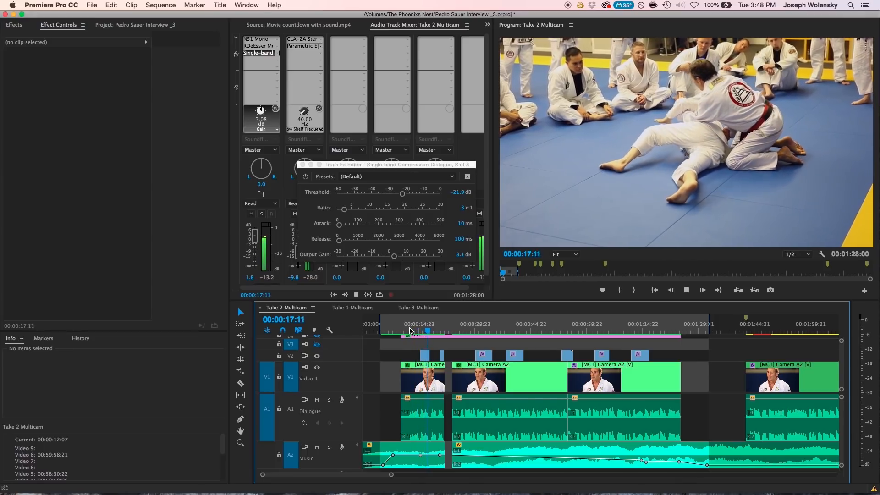
{"action": "key", "text": "space"}
Set the compressor's output gain to 4 dB, listen from about 00:00:11:19, and close the compressor.
{"action": "left_click_drag", "start_coordinate": [394, 256], "coordinate": [393, 260]}
{"action": "left_click", "coordinate": [459, 256]}
{"action": "type", "text": "4"}
{"action": "key", "text": "Return"}
{"action": "left_click", "coordinate": [408, 330]}
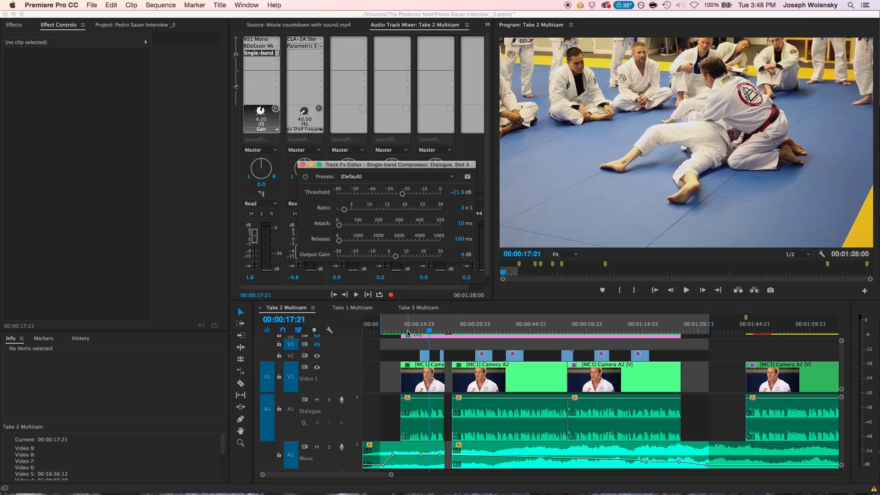
{"action": "key", "text": "space"}
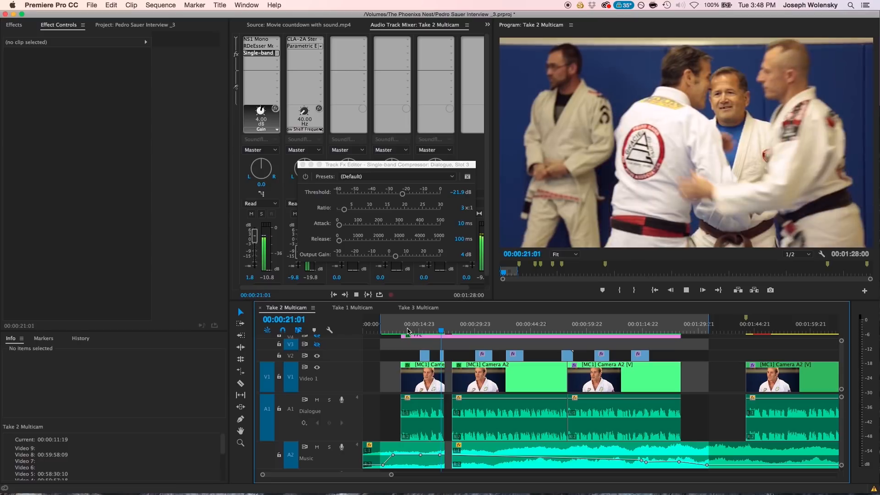
{"action": "key", "text": "space"}
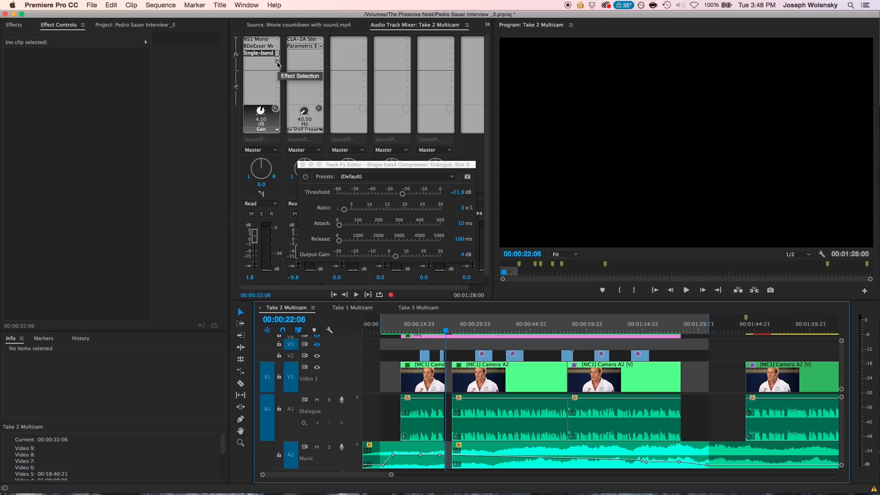
{"action": "left_click", "coordinate": [302, 165]}
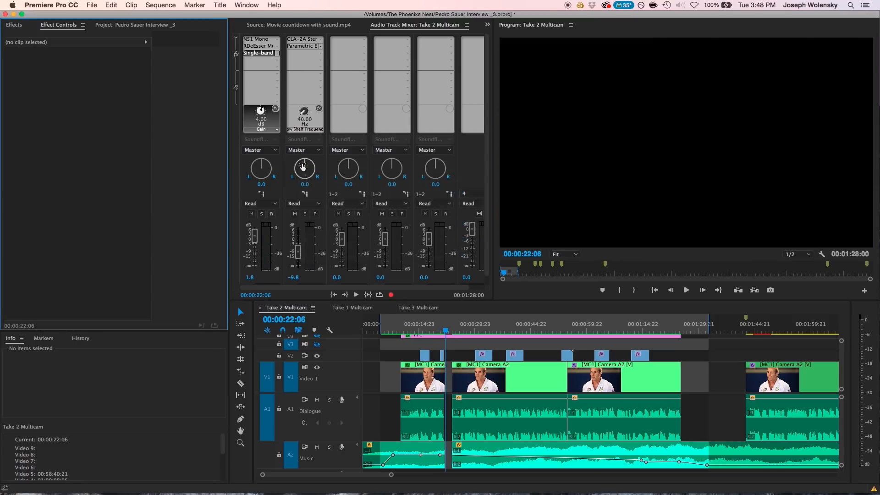
Add a Parametric Equalizer to the fourth effect slot of the Dialogue track and open its settings.
{"action": "left_click", "coordinate": [277, 60]}
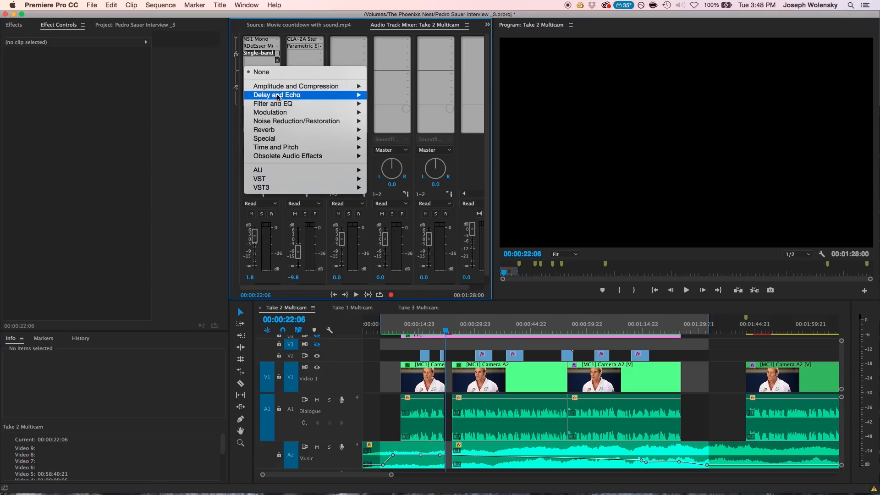
{"action": "mouse_move", "coordinate": [348, 104]}
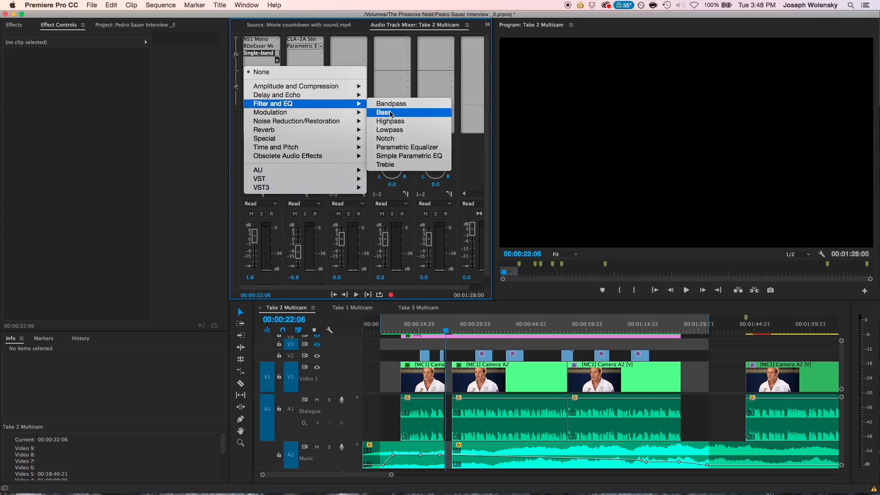
{"action": "left_click", "coordinate": [406, 148]}
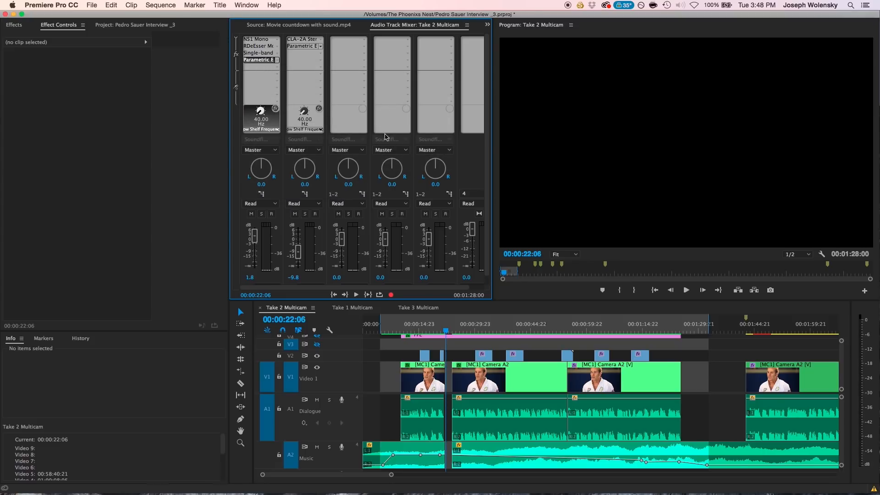
{"action": "right_click", "coordinate": [270, 63]}
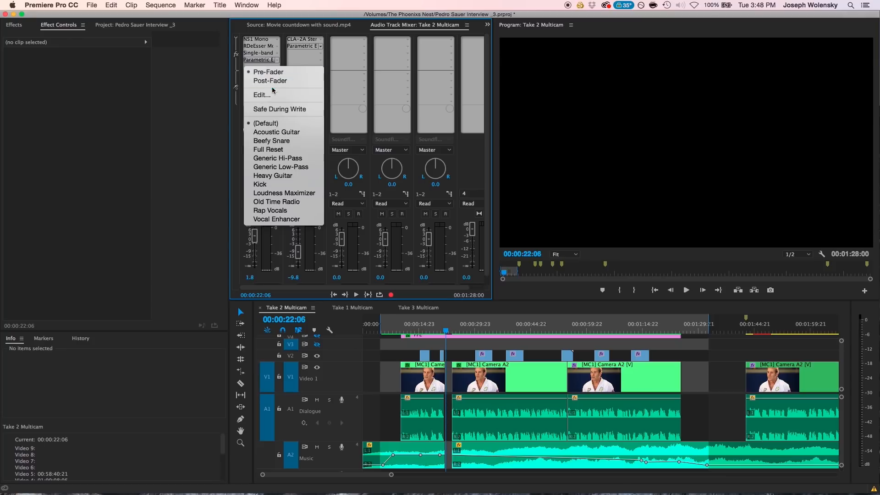
{"action": "left_click", "coordinate": [274, 93]}
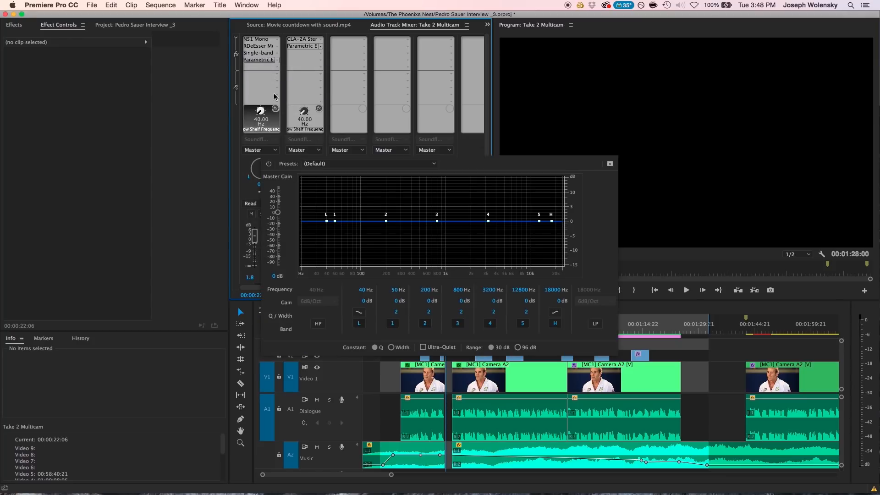
Enable the Dialogue equalizer's high-pass filter and set its frequency to 100 Hz.
{"action": "left_click", "coordinate": [316, 324]}
{"action": "left_click", "coordinate": [313, 290]}
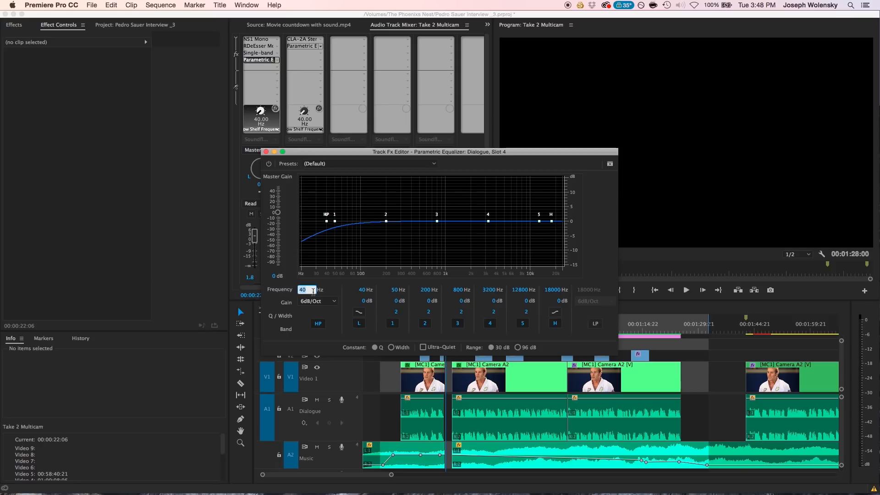
{"action": "type", "text": "100"}
{"action": "key", "text": "Return"}
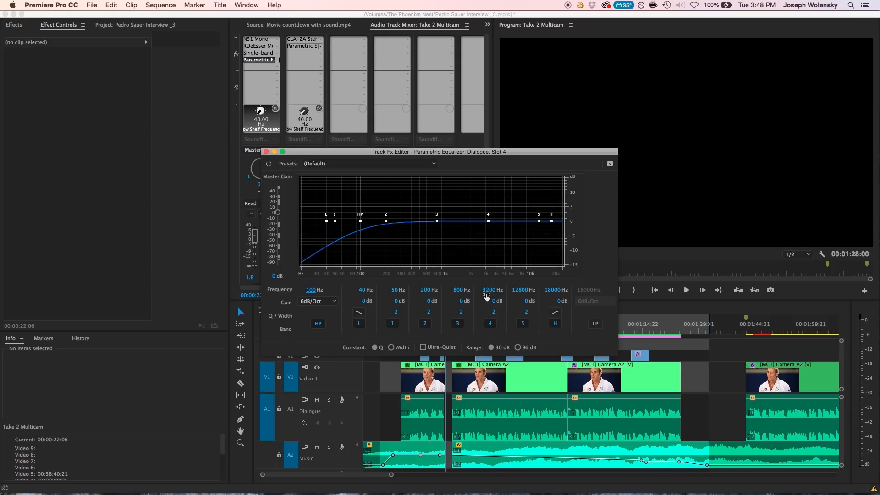
Set the Dialogue equalizer's band 4 frequency to 5000 Hz and move the equalizer window clear of the timeline ruler.
{"action": "left_click", "coordinate": [489, 292]}
{"action": "left_click_drag", "start_coordinate": [491, 293], "coordinate": [498, 293]}
{"action": "left_click", "coordinate": [488, 289]}
{"action": "type", "text": "5000"}
{"action": "key", "text": "Return"}
{"action": "left_click_drag", "start_coordinate": [455, 153], "coordinate": [325, 121]}
Play from about 00:00:11:06 while raising the 5000 Hz band's gain to about 1.9 dB.
{"action": "left_click", "coordinate": [401, 327]}
{"action": "key", "text": "space"}
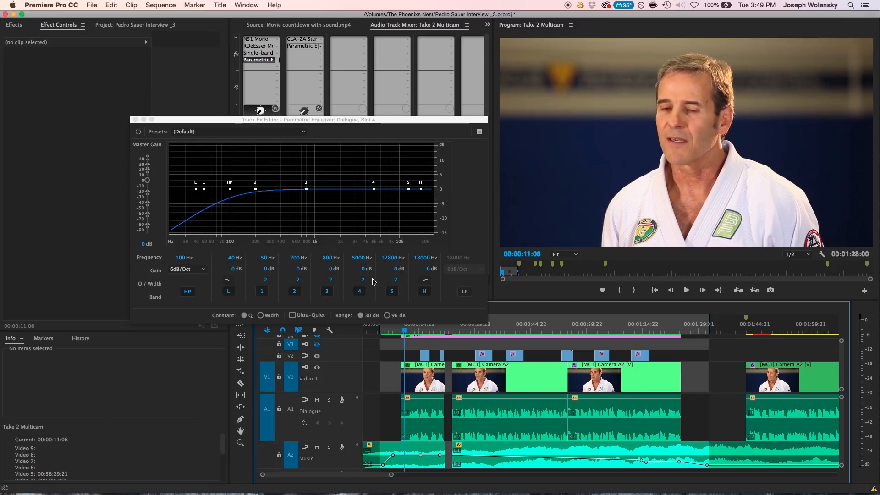
{"action": "left_click_drag", "start_coordinate": [365, 269], "coordinate": [375, 274]}
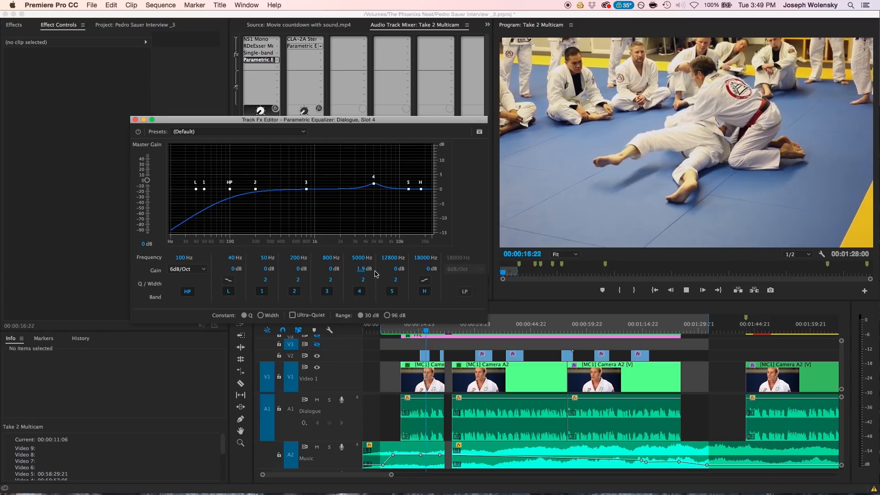
{"action": "key", "text": "space"}
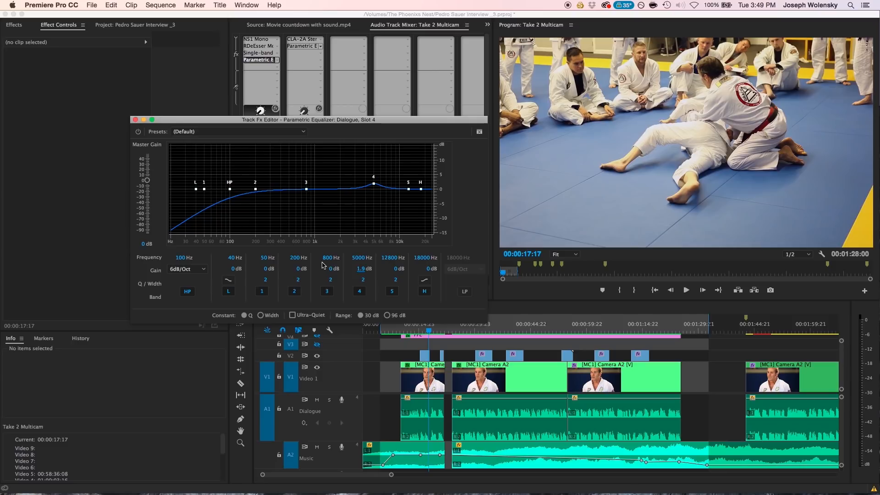
Set the Dialogue equalizer's 200 Hz band gain to 1 dB and listen from about 00:00:15:23.
{"action": "left_click", "coordinate": [295, 259]}
{"action": "left_click", "coordinate": [301, 272]}
{"action": "left_click_drag", "start_coordinate": [302, 273], "coordinate": [306, 274]}
{"action": "left_click", "coordinate": [295, 269]}
{"action": "type", "text": "1"}
{"action": "key", "text": "Return"}
{"action": "left_click", "coordinate": [424, 331]}
{"action": "key", "text": "space"}
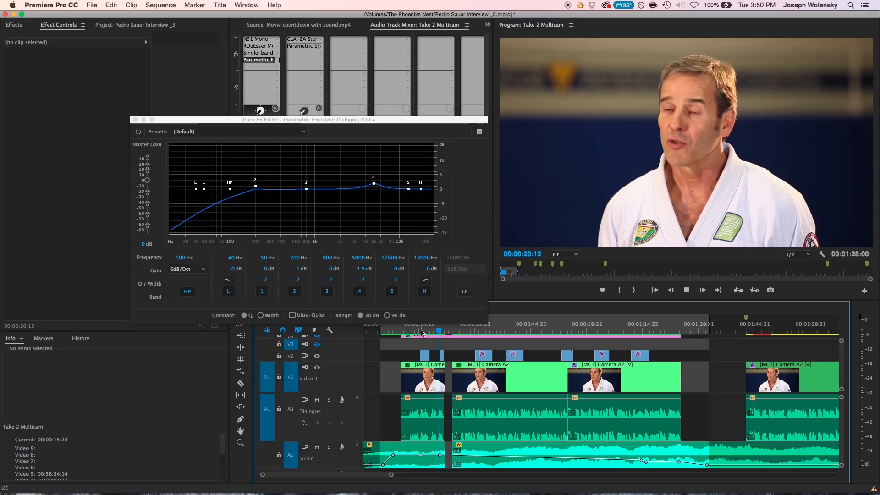
{"action": "key", "text": "space"}
Set the Dialogue equalizer's high shelf to 15000 Hz with 3 dB gain, listen from about 00:00:12:07, and close the equalizer.
{"action": "left_click", "coordinate": [420, 257]}
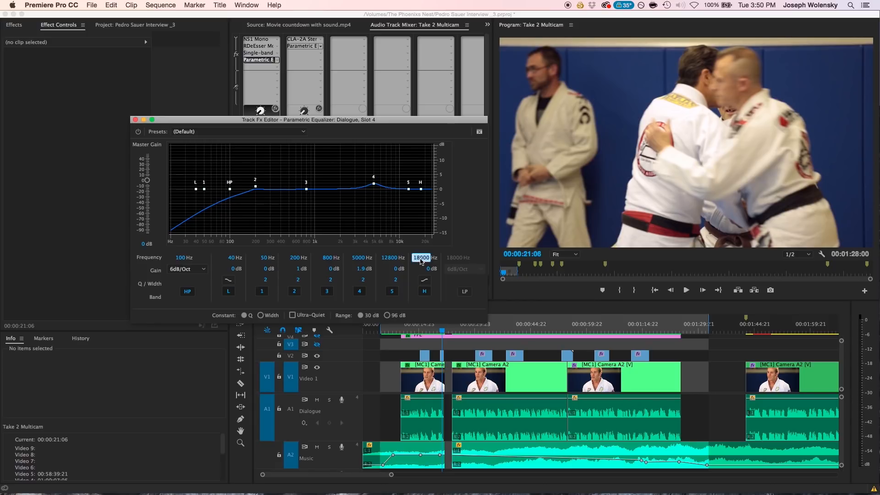
{"action": "type", "text": "15000"}
{"action": "left_click", "coordinate": [428, 269]}
{"action": "key", "text": "Return"}
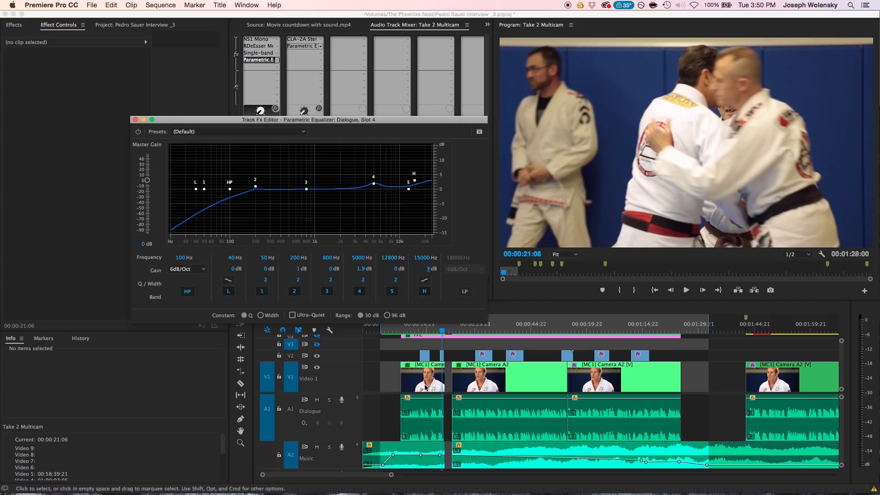
{"action": "left_click", "coordinate": [409, 329]}
{"action": "key", "text": "space"}
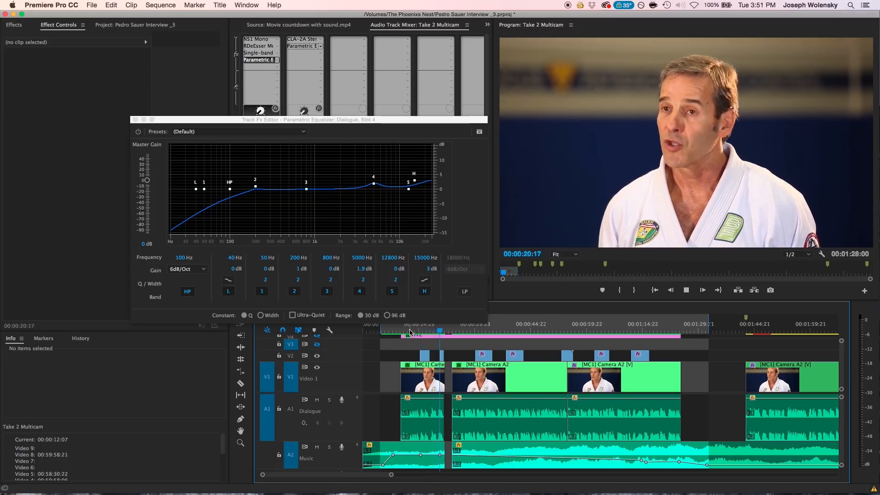
{"action": "key", "text": "space"}
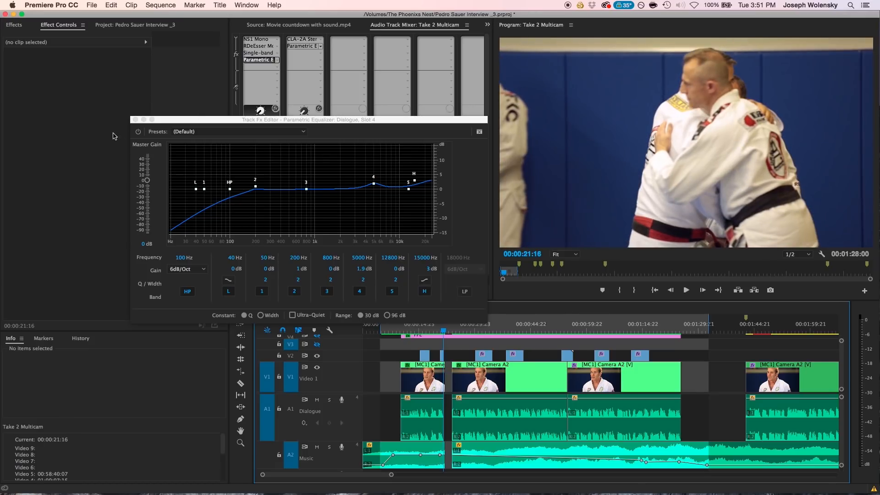
{"action": "left_click", "coordinate": [135, 120]}
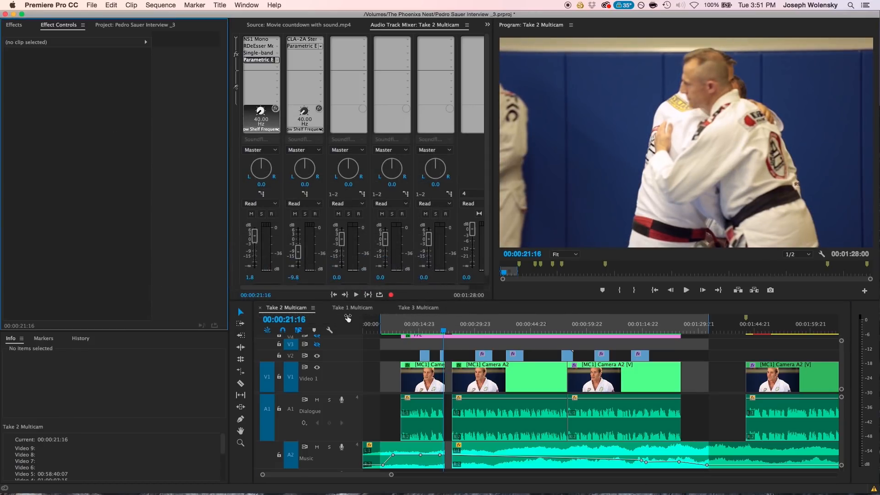
Raise the Dialogue track's volume to about 3.6 dB and listen to the mix from about 00:00:10:16.
{"action": "left_click", "coordinate": [403, 328]}
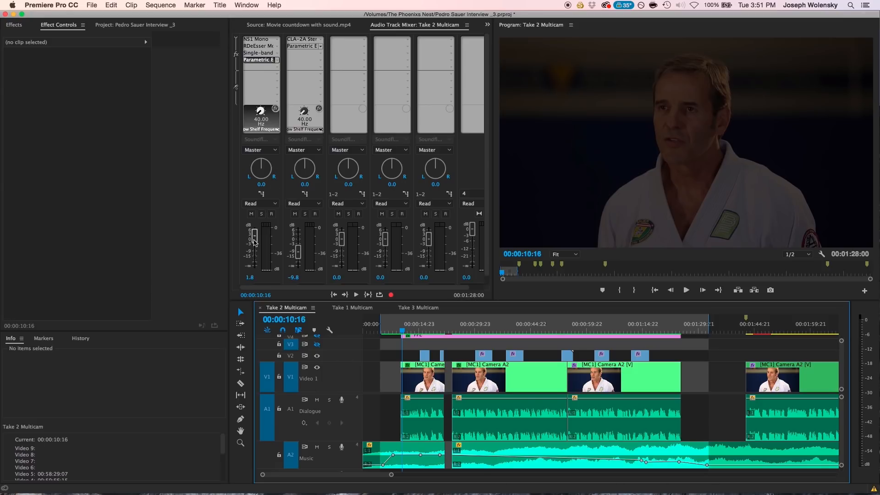
{"action": "left_click_drag", "start_coordinate": [254, 242], "coordinate": [255, 239]}
{"action": "key", "text": "space"}
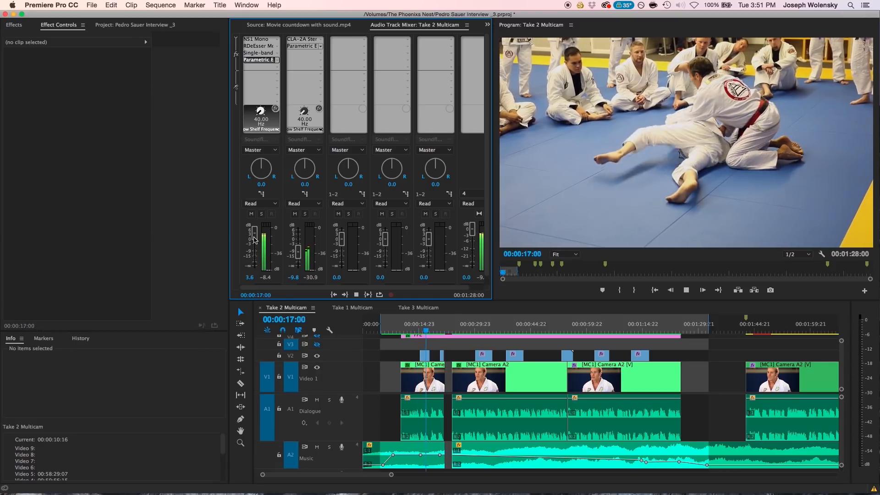
{"action": "key", "text": "space"}
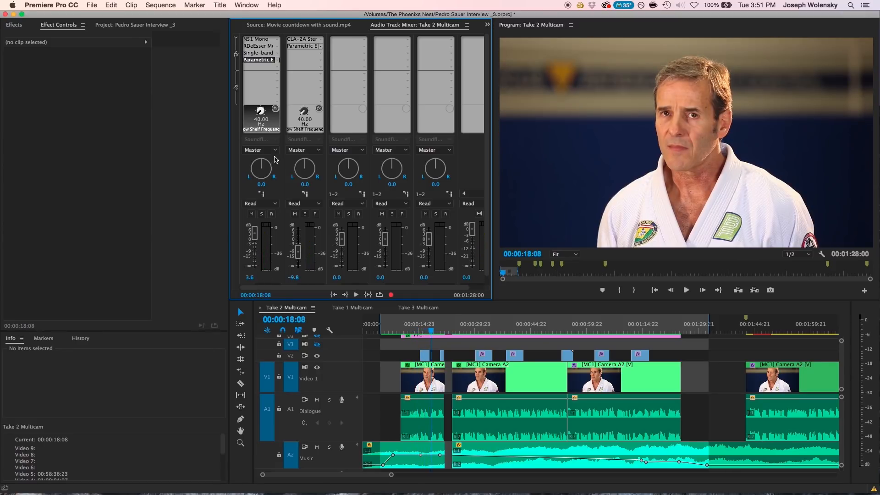